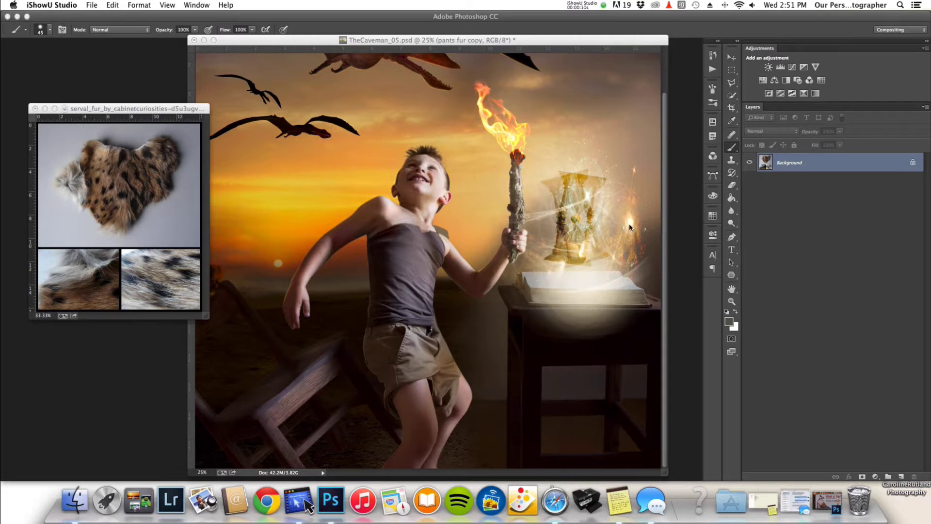
Bring TheCaveman_05.psd forward and briefly preview Layer 32's fur overlay, then hide it again
click(655, 41)
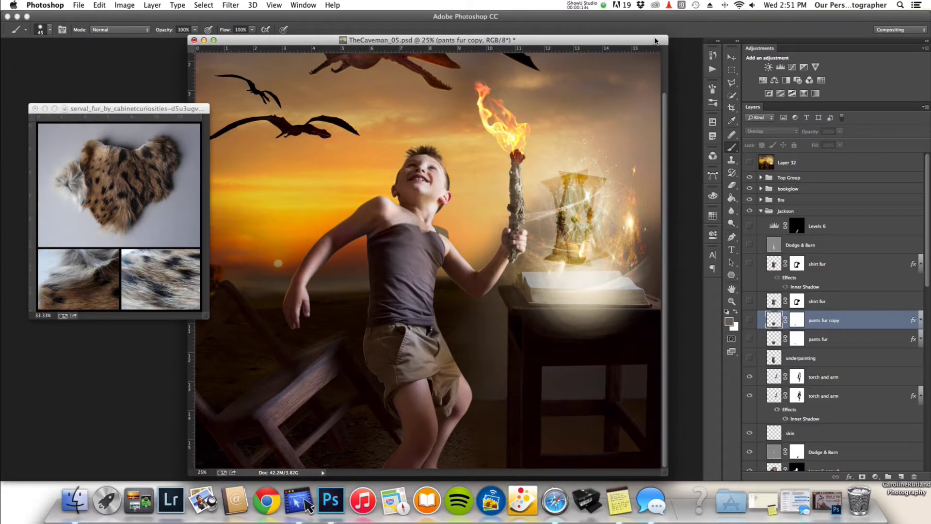
click(750, 163)
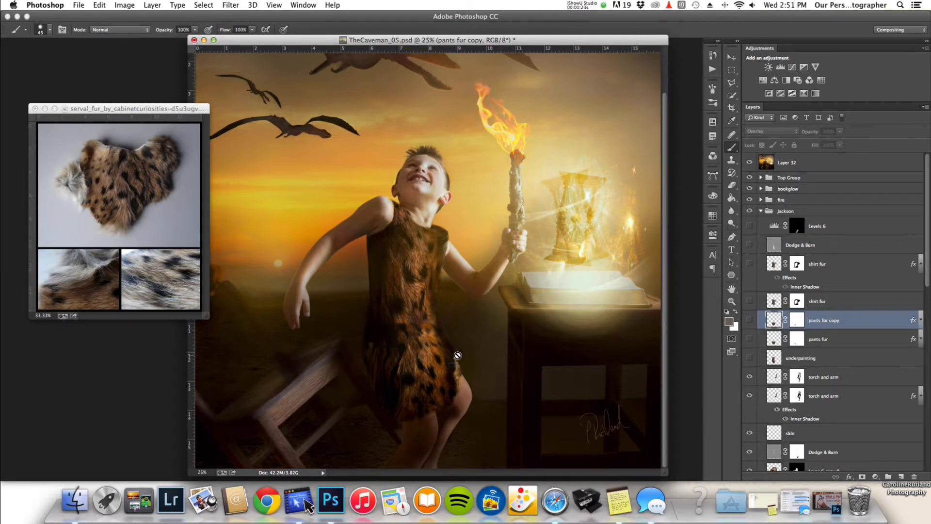
click(750, 164)
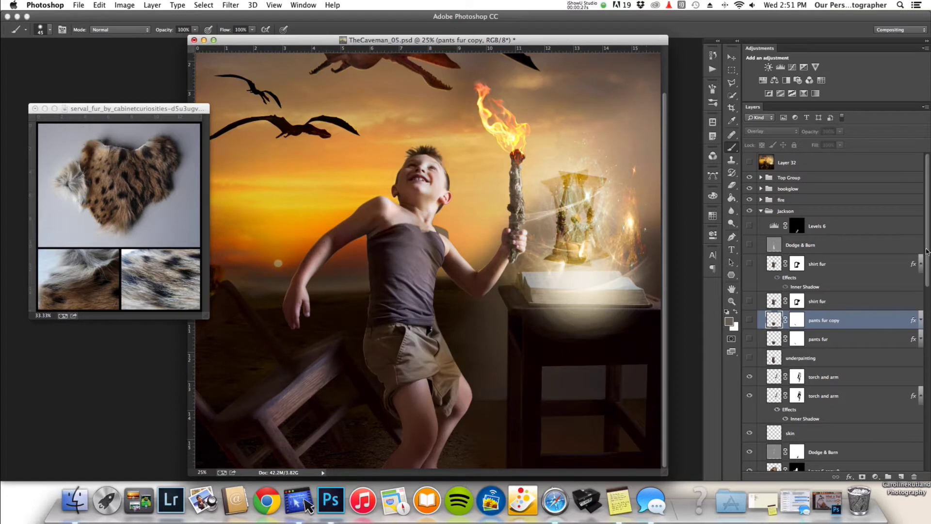
Switch to the serval_fur reference photo to select its large pelt
drag(926, 251, 924, 286)
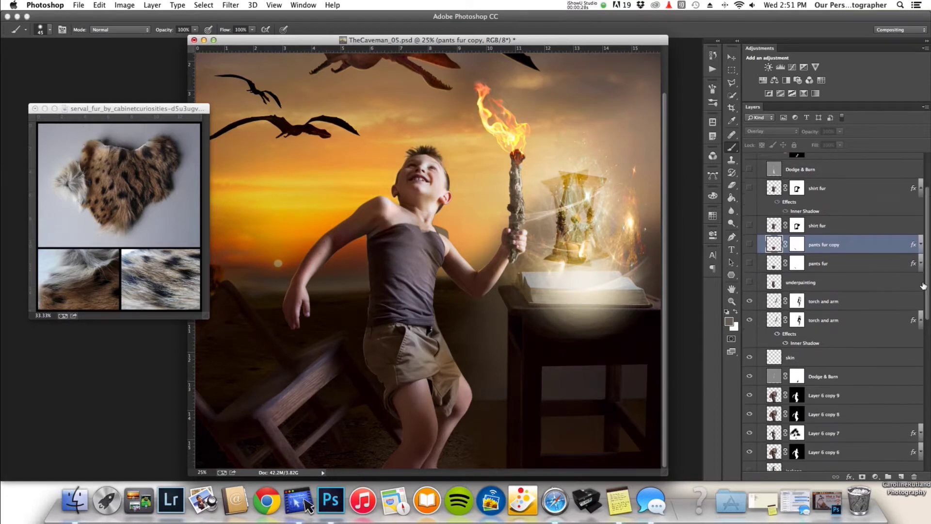
click(123, 108)
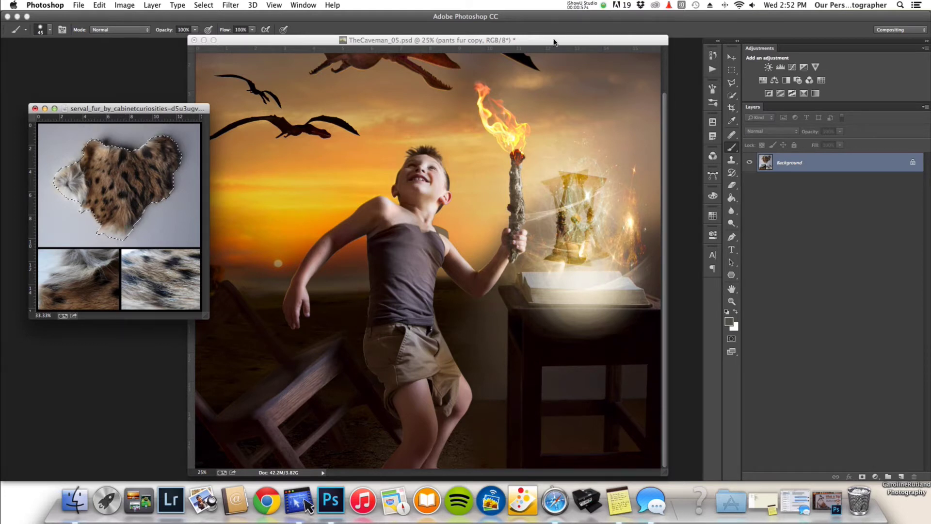
Move the selected pelt into the caveman composite as Layer 33, converting its colour profile
key(v)
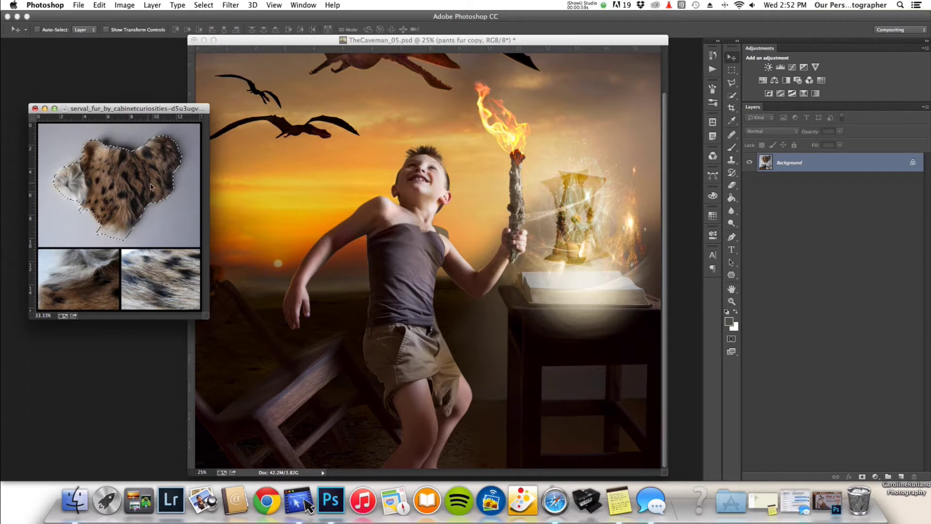
drag(149, 187, 459, 260)
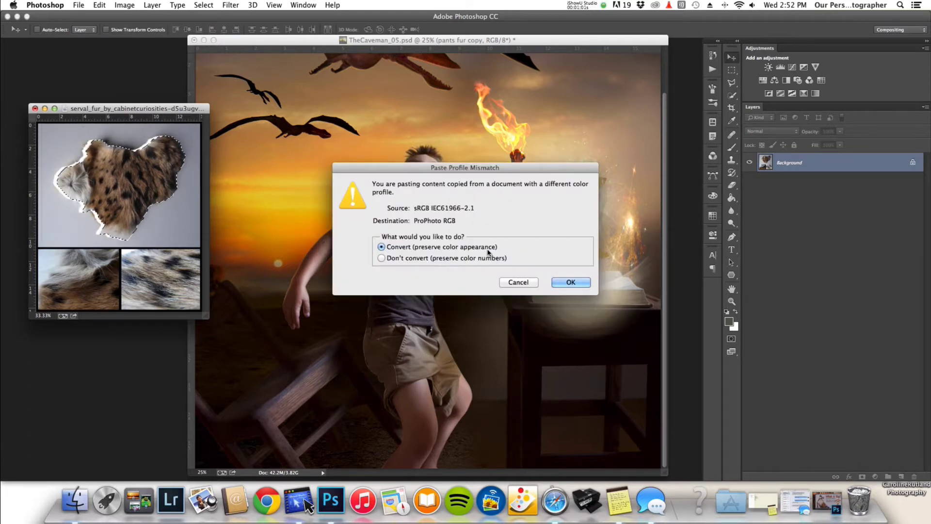
click(585, 284)
click(575, 270)
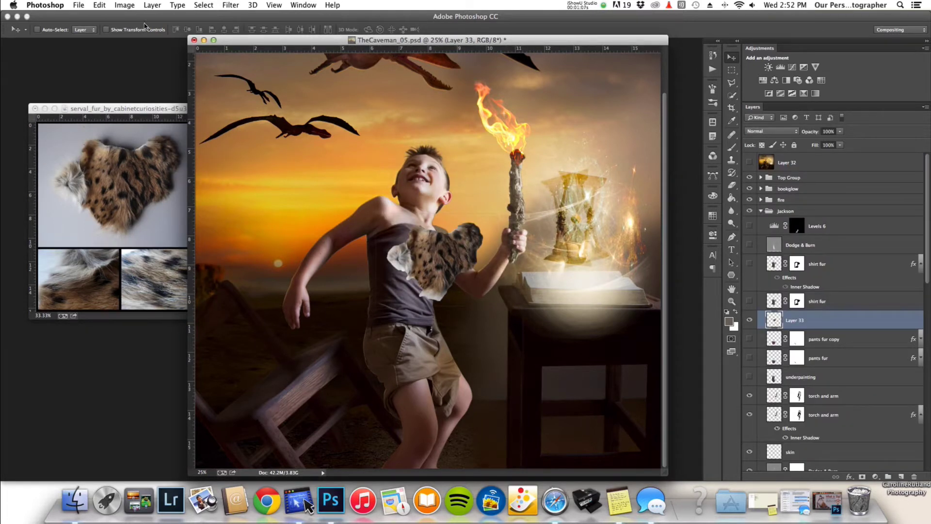
key(super+w)
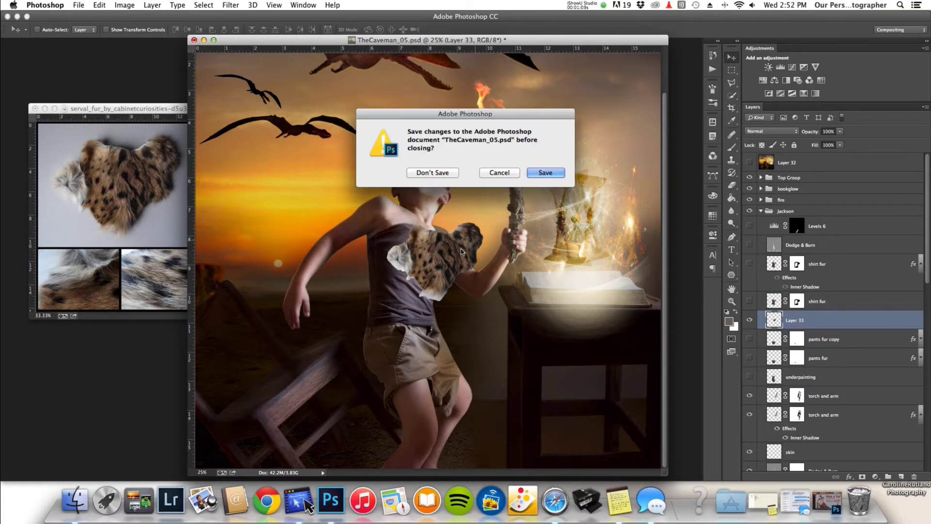
click(511, 173)
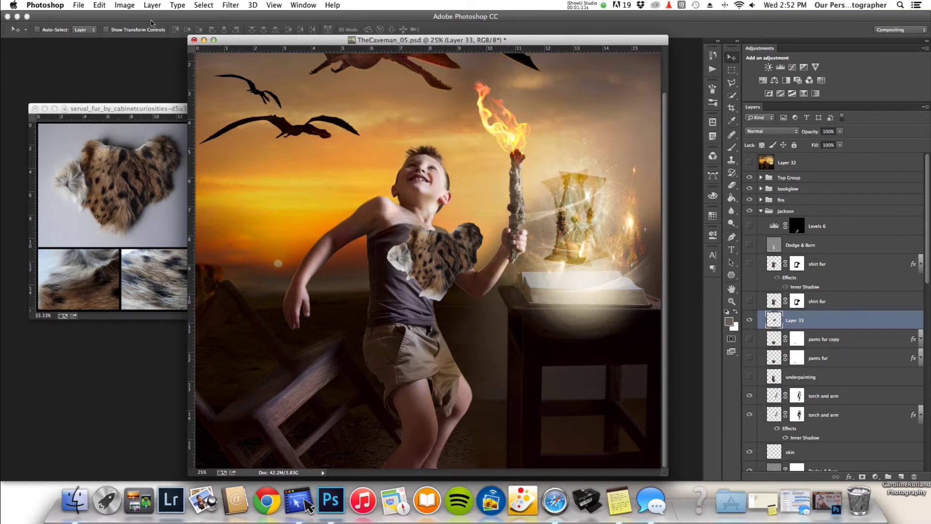
Warp Layer 33's fur to wrap the boy's torso from shoulders down to the shorts
click(105, 7)
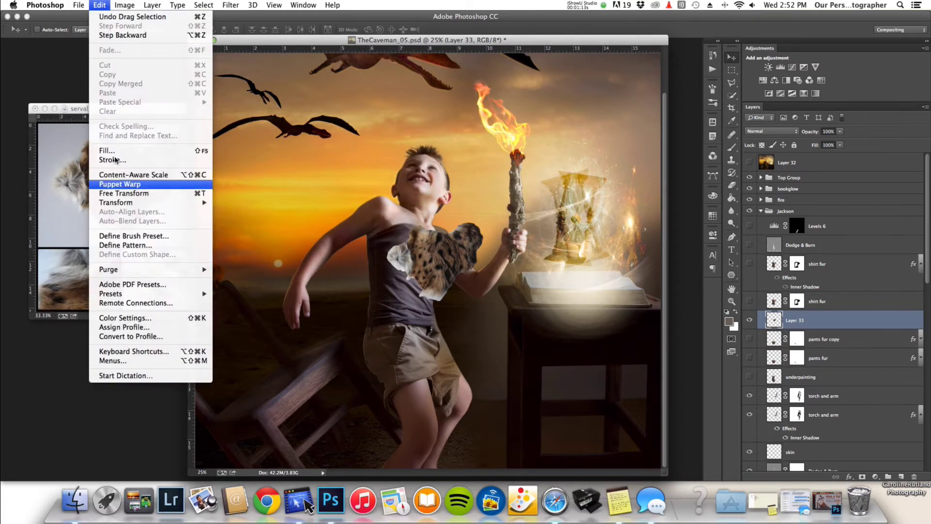
mouse_move(194, 208)
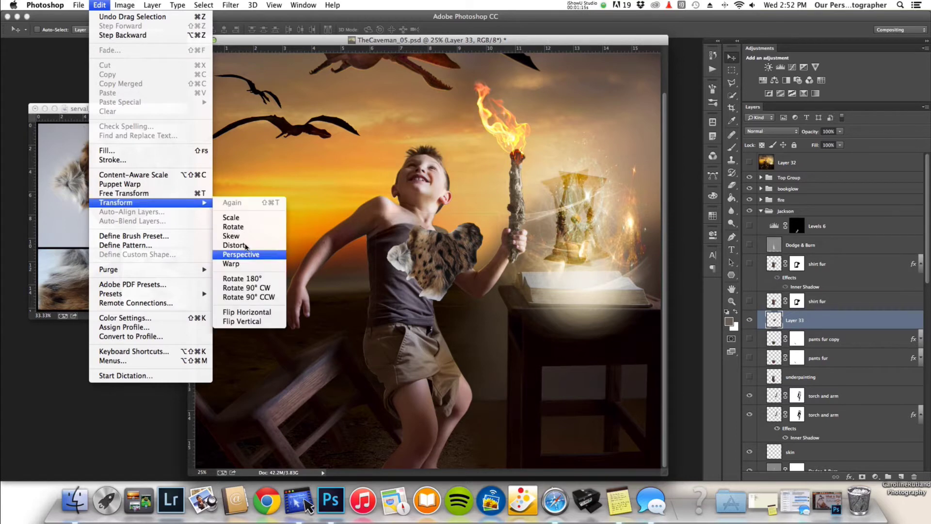
click(250, 264)
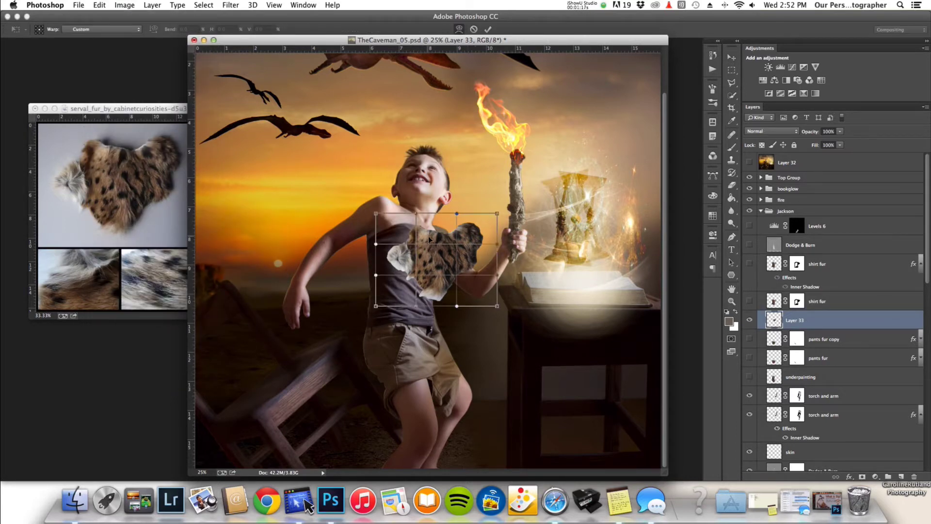
drag(429, 240, 387, 257)
drag(451, 234, 441, 223)
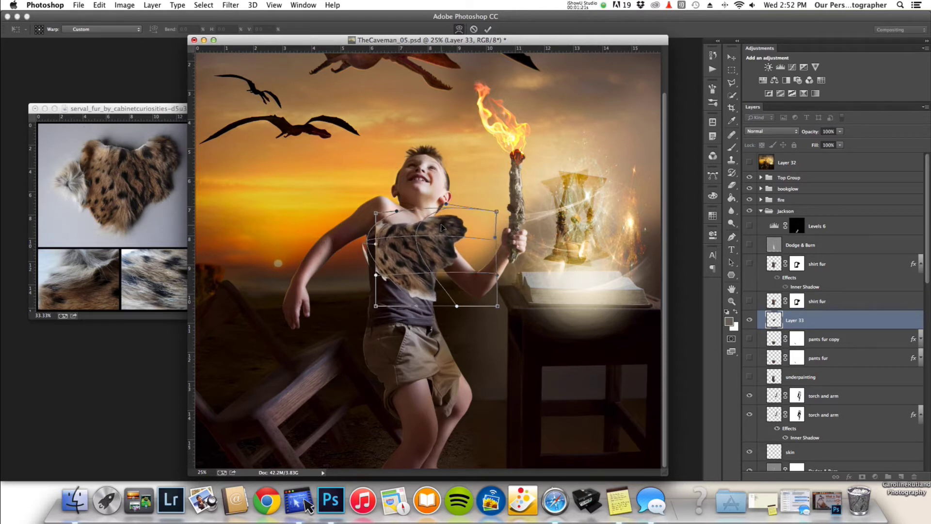
drag(411, 290, 394, 320)
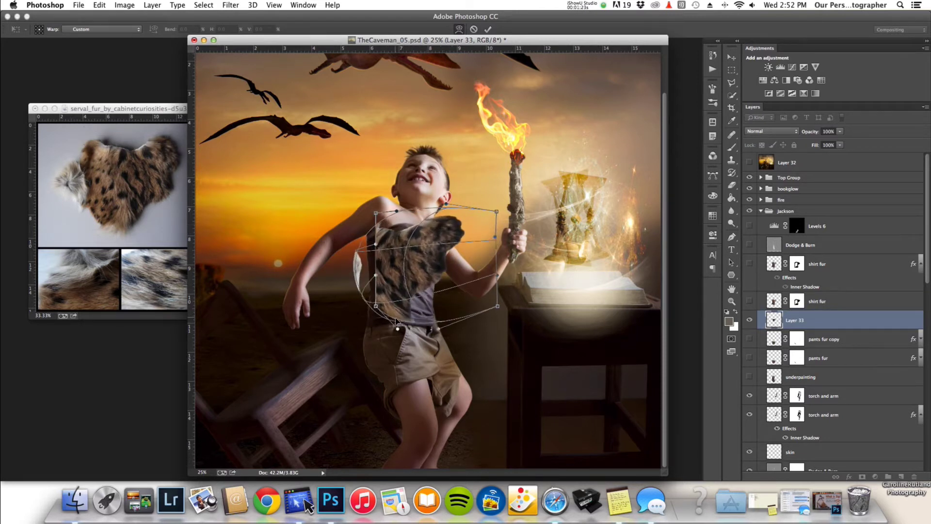
drag(433, 255, 444, 222)
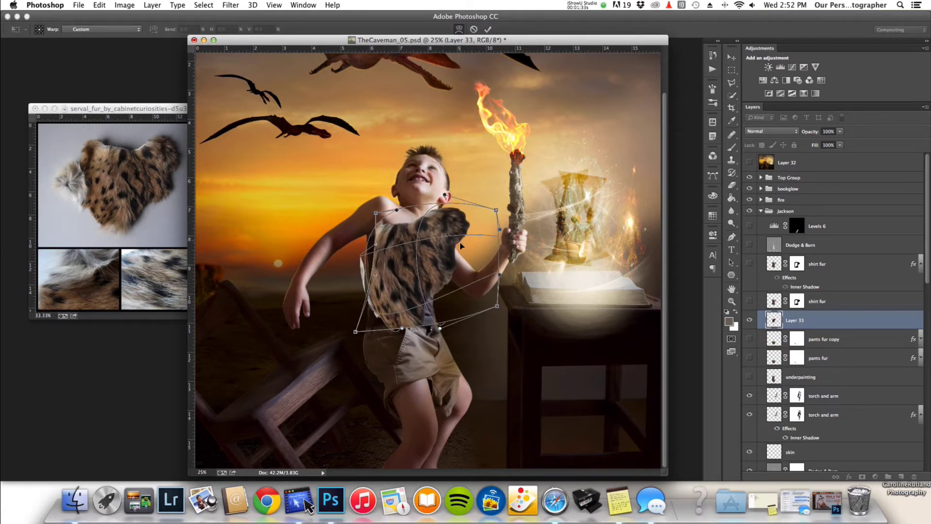
Commit the warp, mask the fur edges at armpit, side and waist, and hide Layer 33
key(Return)
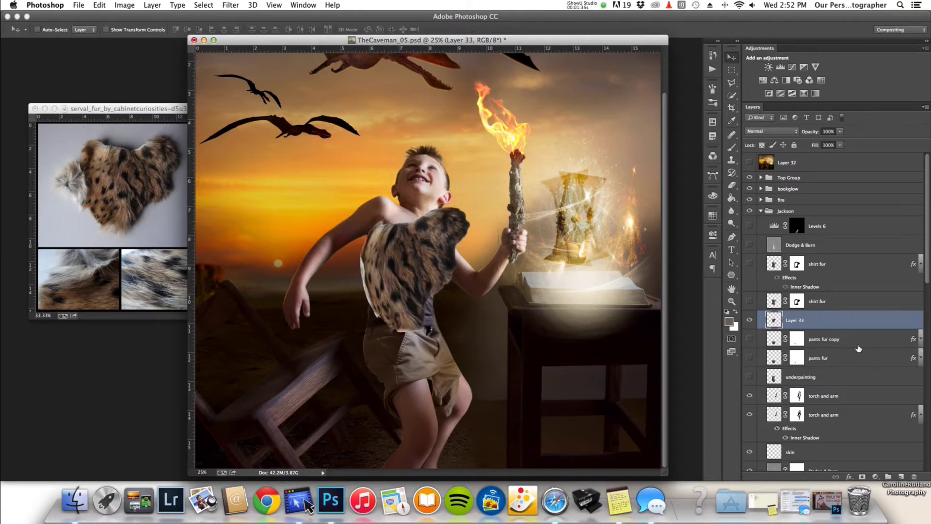
click(862, 477)
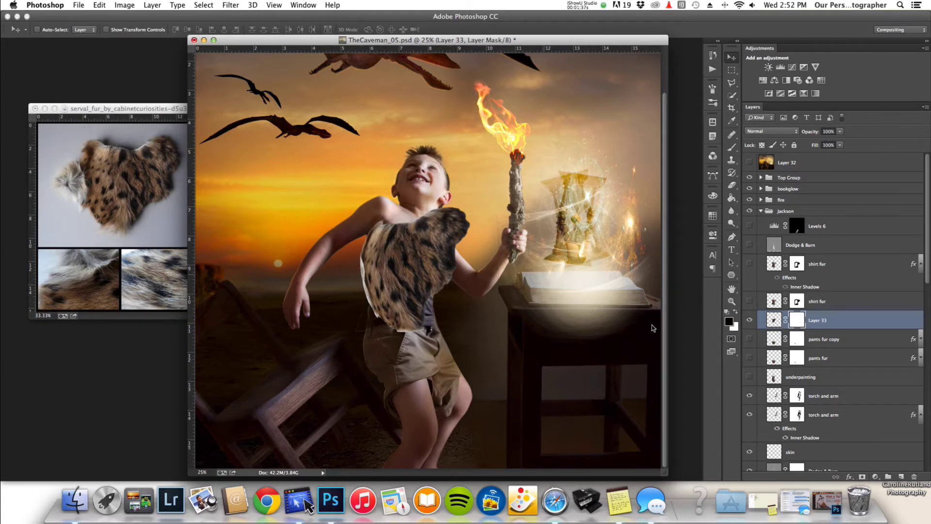
key(b)
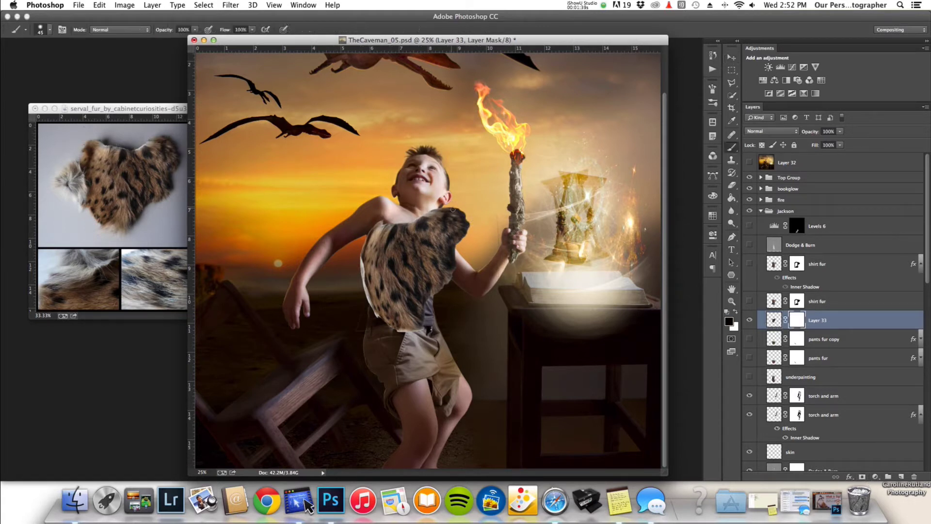
mouse_move(452, 207)
mouse_down()
mouse_move(471, 232)
mouse_move(456, 215)
mouse_move(465, 243)
mouse_move(441, 209)
mouse_move(455, 231)
mouse_move(456, 261)
mouse_move(448, 247)
mouse_move(439, 294)
mouse_move(445, 235)
mouse_up()
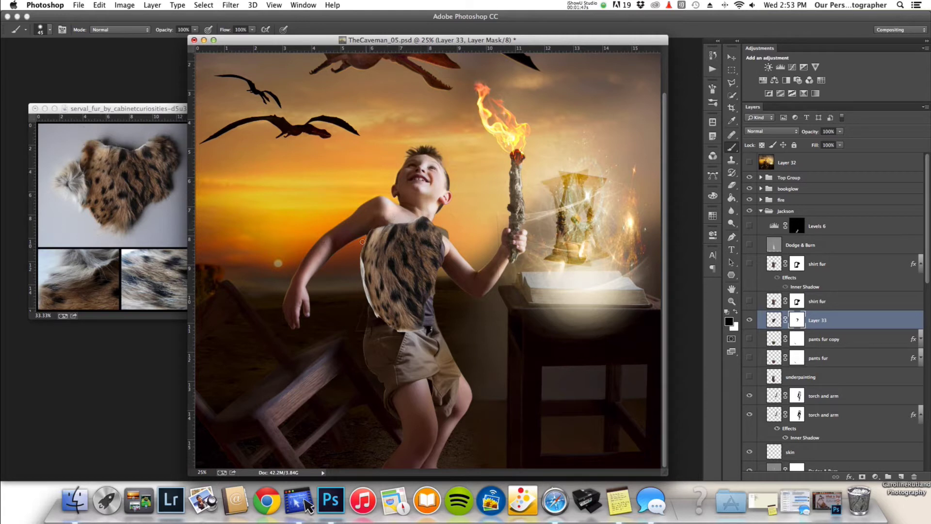
mouse_move(364, 236)
mouse_down()
mouse_move(360, 295)
mouse_move(365, 240)
mouse_up()
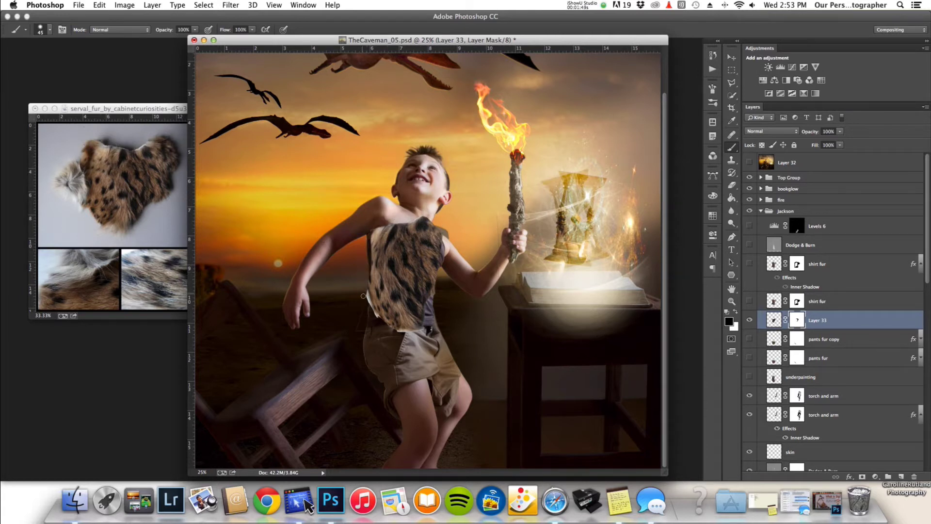
drag(412, 327, 427, 328)
click(750, 320)
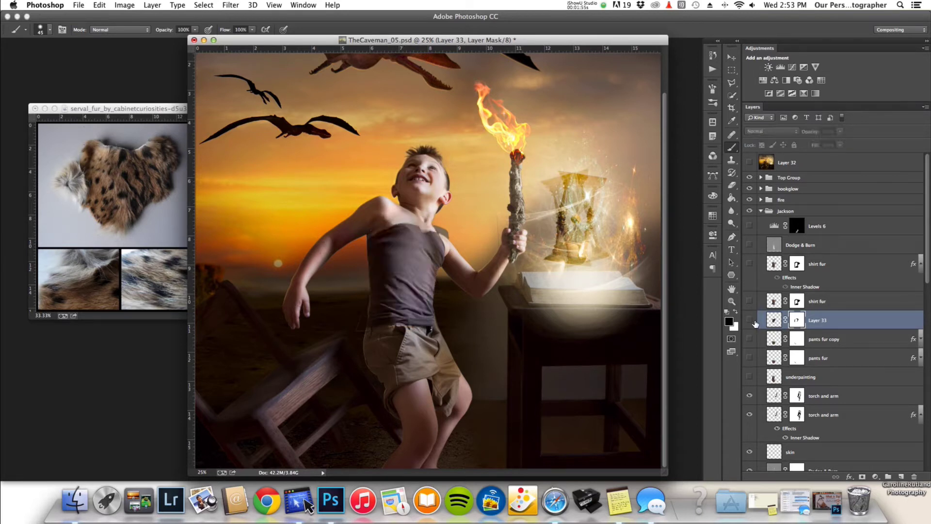
Switch to Safari's Art Glossary: Underpainting page
key(super+Tab)
key(super+Tab)
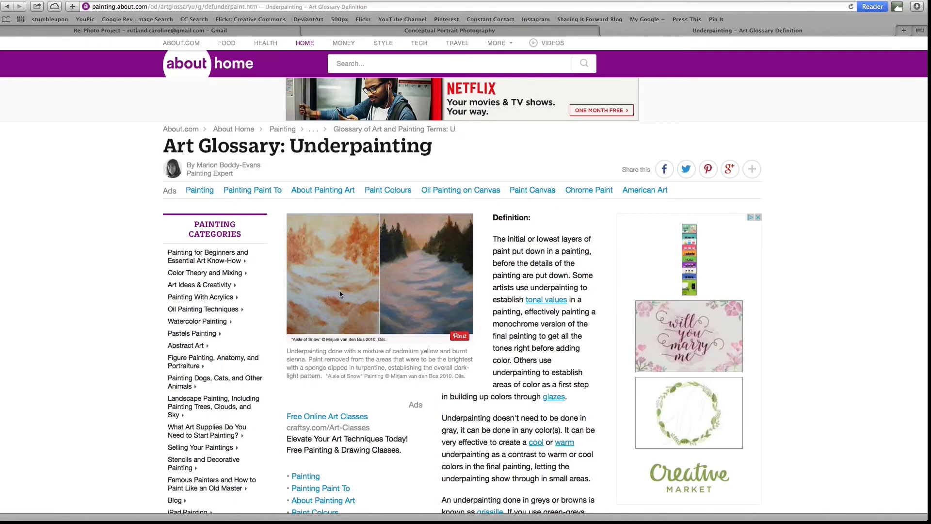
Compare the underpainting, fur shirt and pants fur layers, then hide them to reveal the original clothes
key(super+Tab)
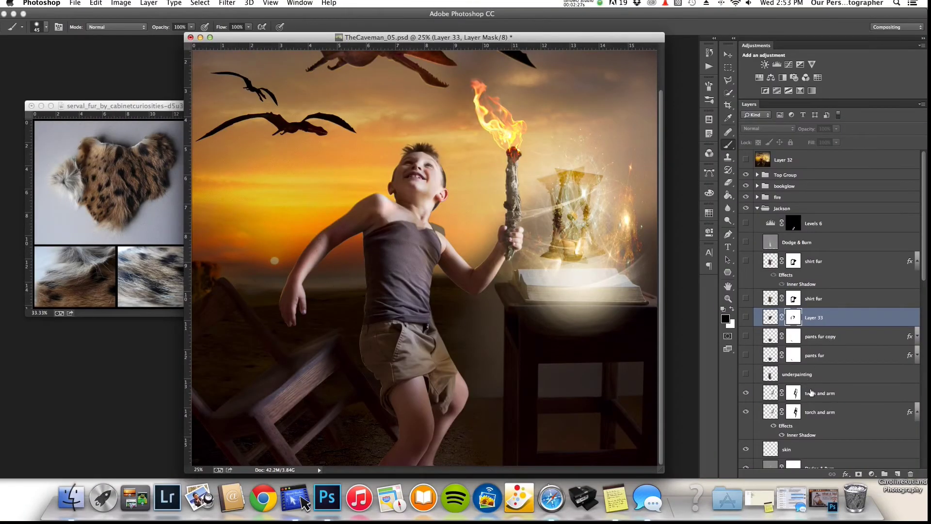
click(746, 375)
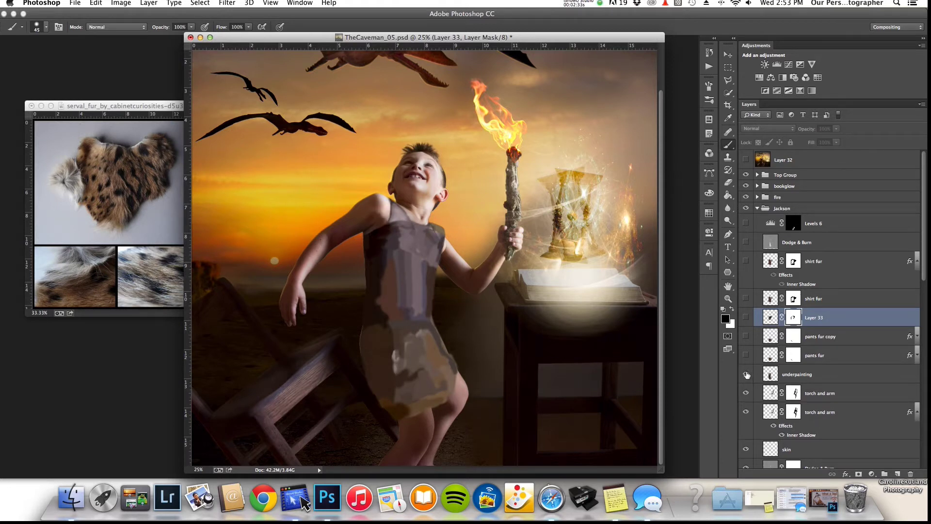
click(746, 374)
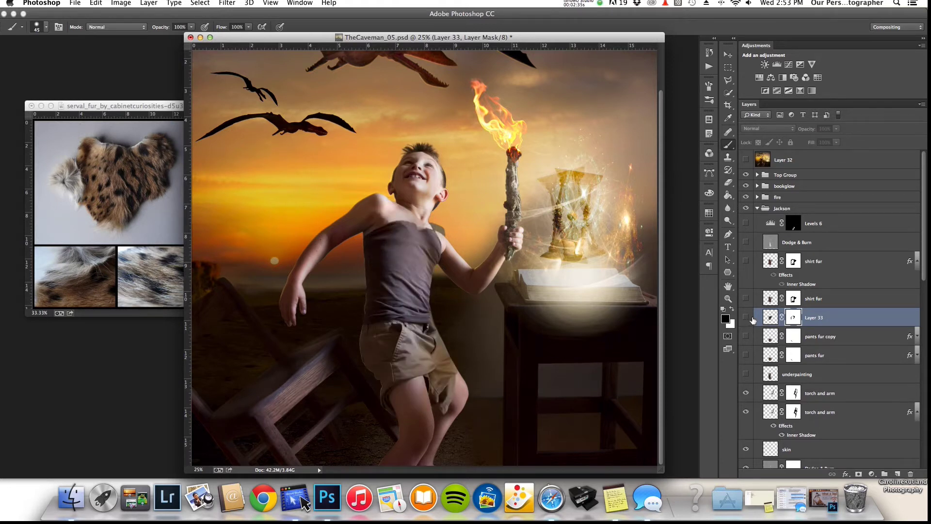
click(747, 318)
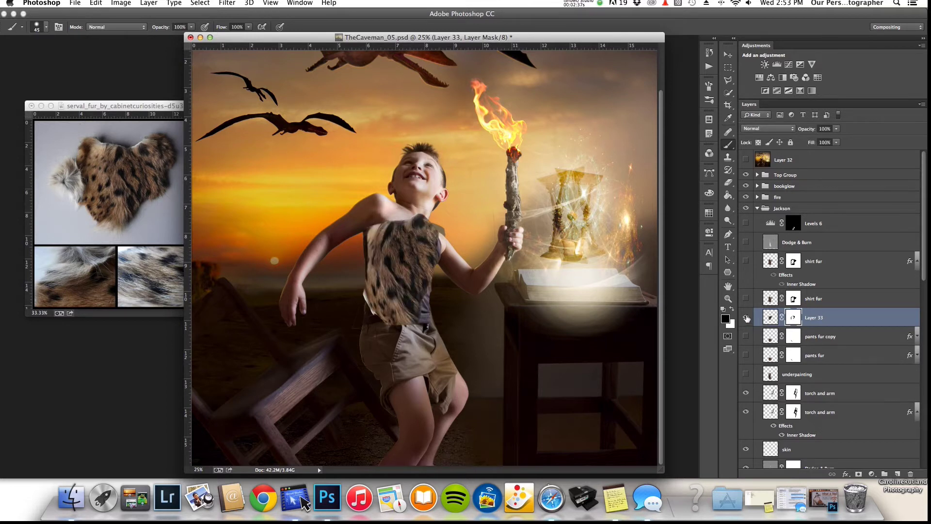
click(746, 318)
click(746, 355)
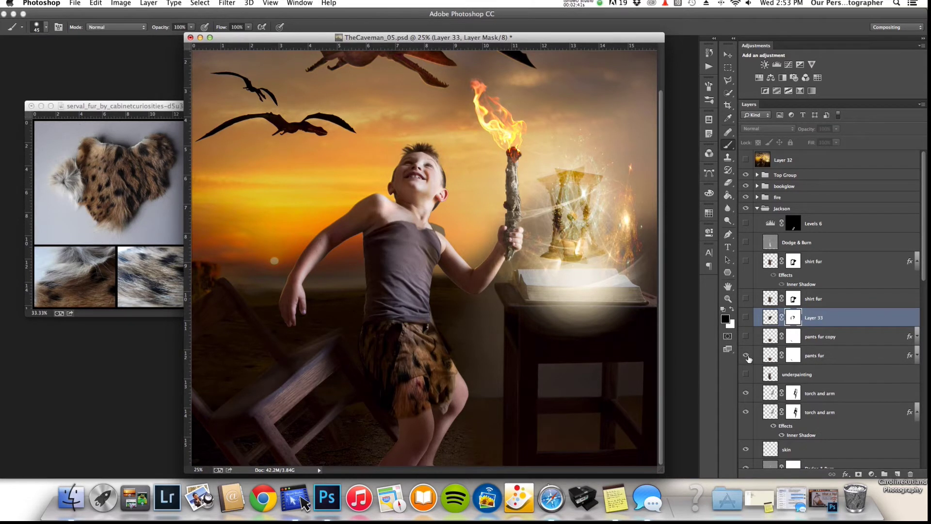
click(848, 358)
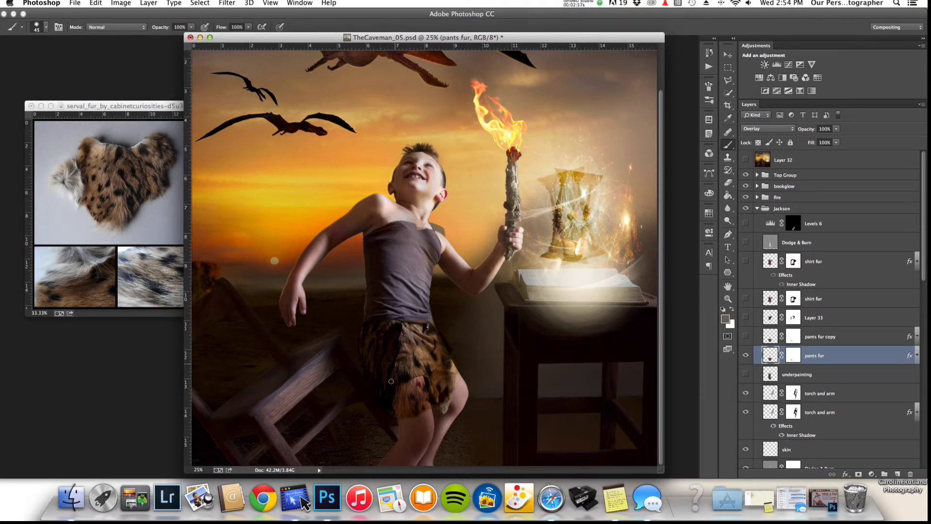
click(746, 375)
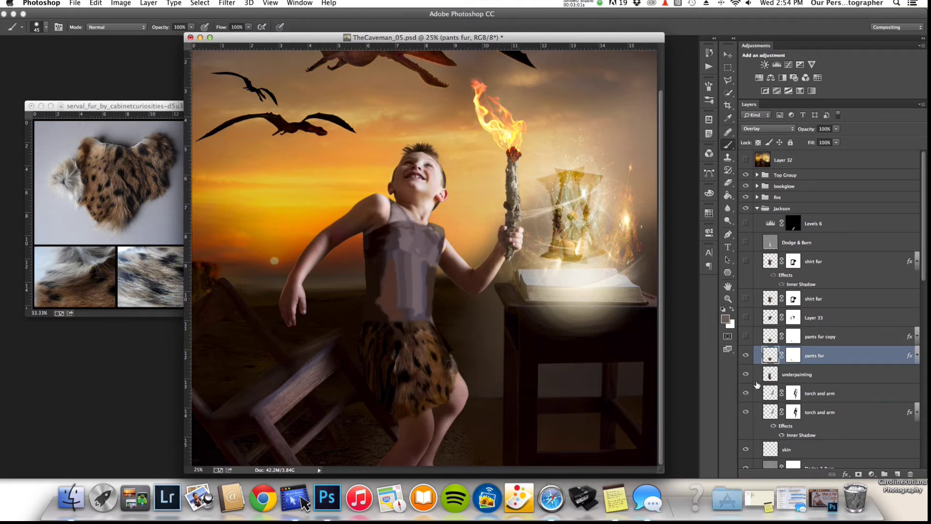
click(746, 374)
click(746, 355)
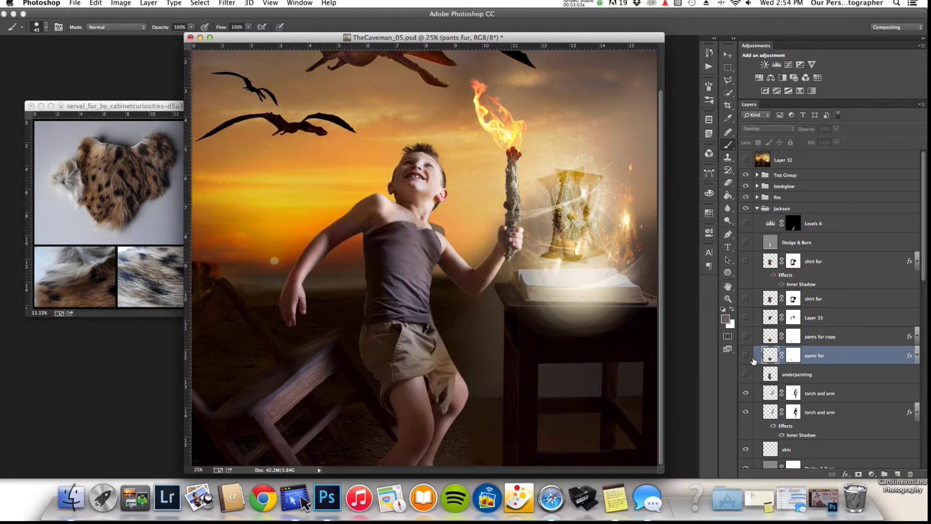
Add a new Layer 34 above the upper torch and arm layer
click(848, 393)
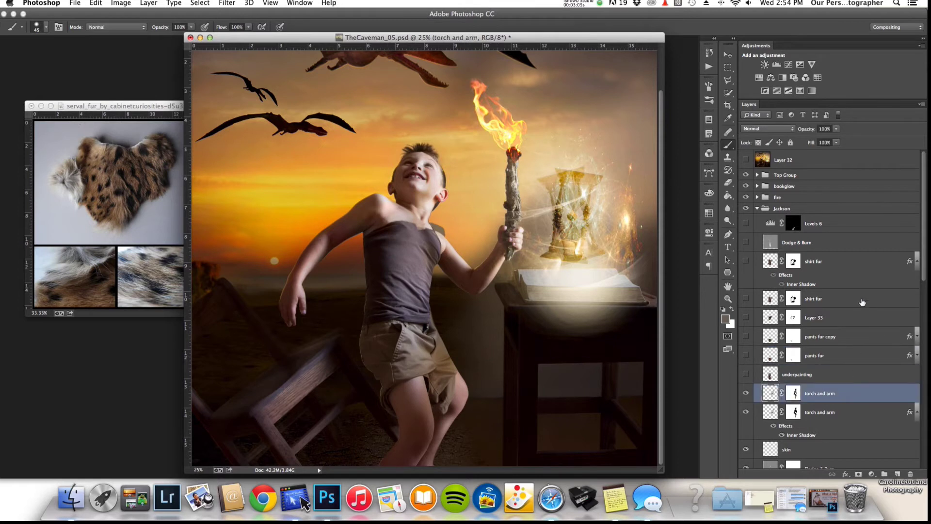
key(super+shift+n)
click(552, 204)
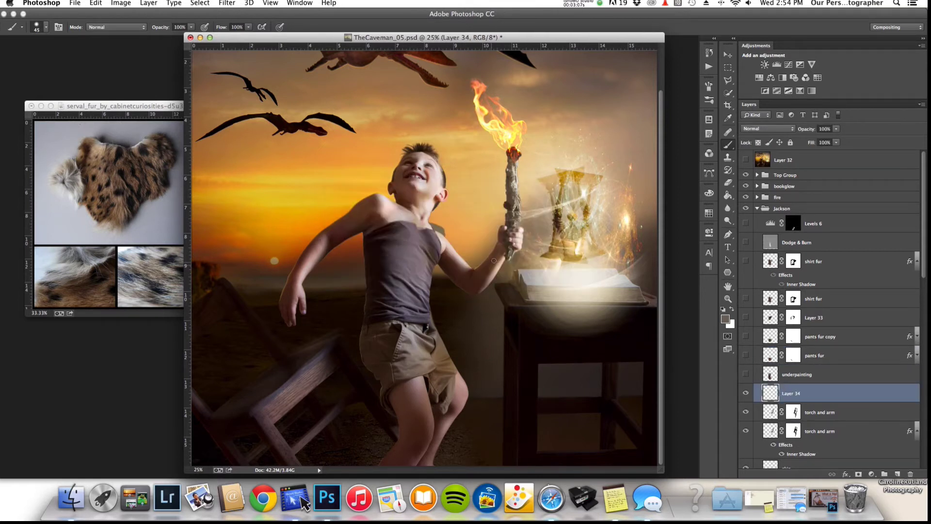
Paint dark vertical strokes in sampled shirt tones down the left half of the top
alt+click(367, 238)
drag(367, 274, 365, 318)
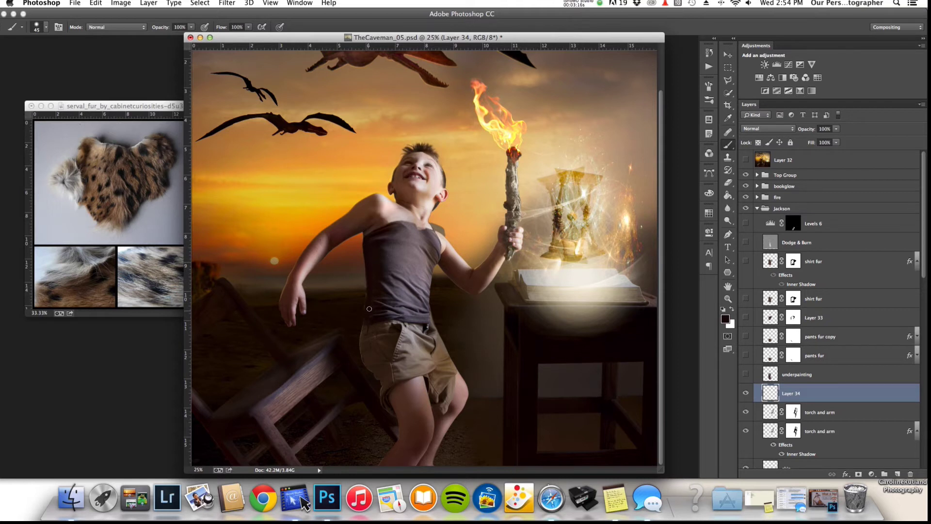
alt+click(372, 236)
alt+click(378, 231)
alt+click(379, 232)
drag(384, 231, 384, 316)
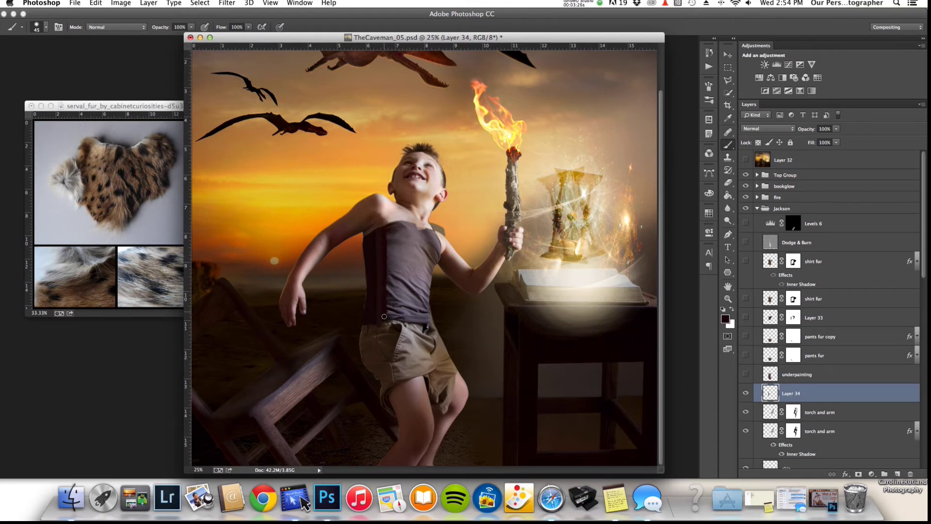
alt+click(391, 233)
alt+click(396, 226)
drag(395, 233, 395, 322)
alt+click(401, 225)
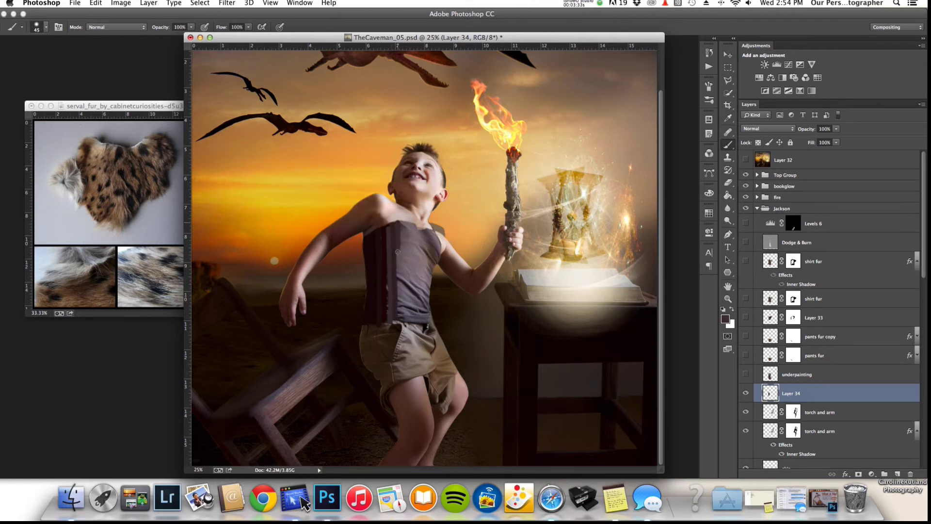
drag(398, 252, 398, 315)
Continue sampled vertical strokes across the shirt's right half down to the waistband
alt+click(406, 225)
drag(403, 223, 404, 318)
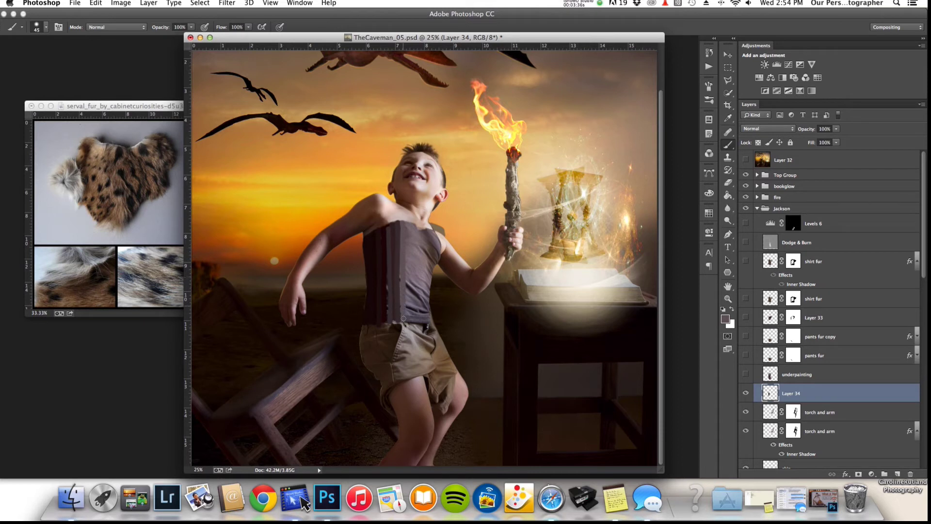
alt+click(410, 223)
drag(408, 223, 406, 316)
drag(412, 232, 411, 319)
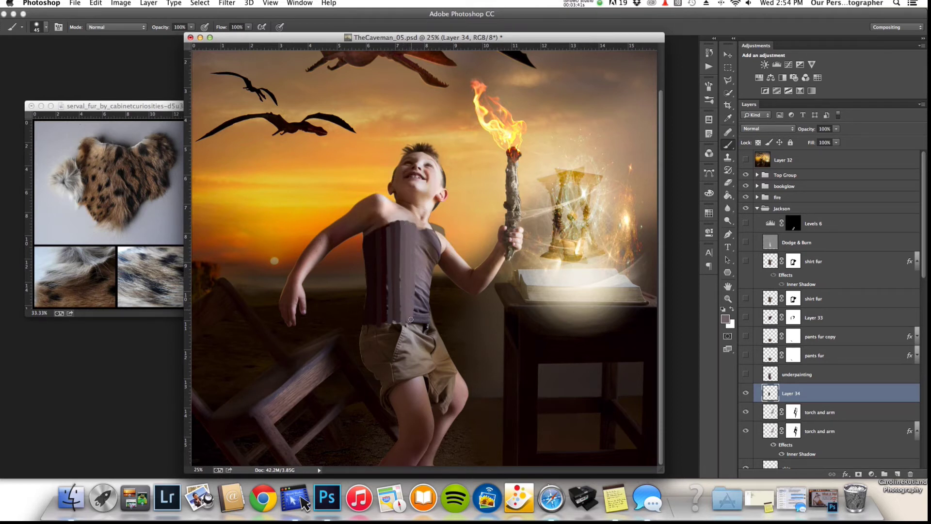
drag(417, 232, 414, 327)
alt+click(420, 234)
drag(421, 234, 420, 324)
drag(425, 236, 425, 327)
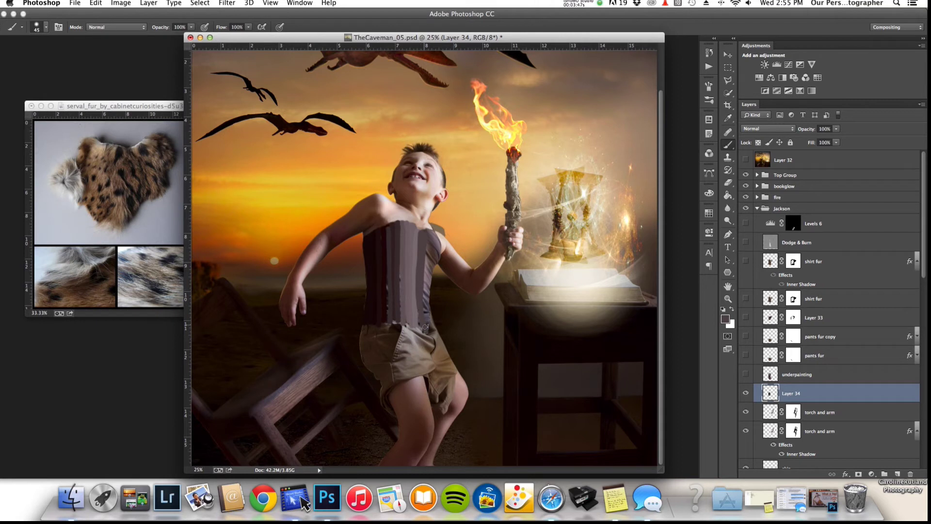
alt+click(433, 234)
drag(433, 233, 430, 328)
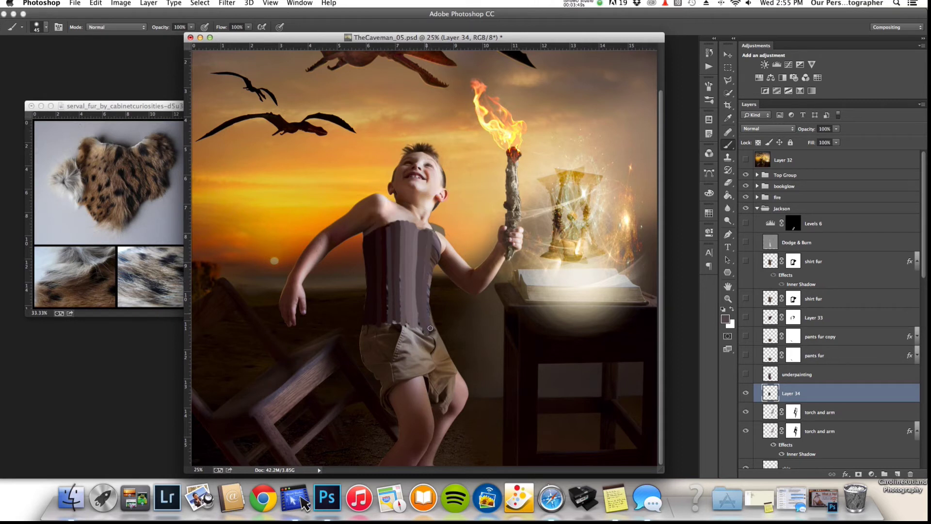
Paint vertical strokes down the shorts in sampled brown and beige tones
alt+click(366, 328)
alt+click(375, 324)
alt+click(391, 323)
drag(388, 323, 396, 381)
alt+click(393, 326)
drag(394, 339, 399, 374)
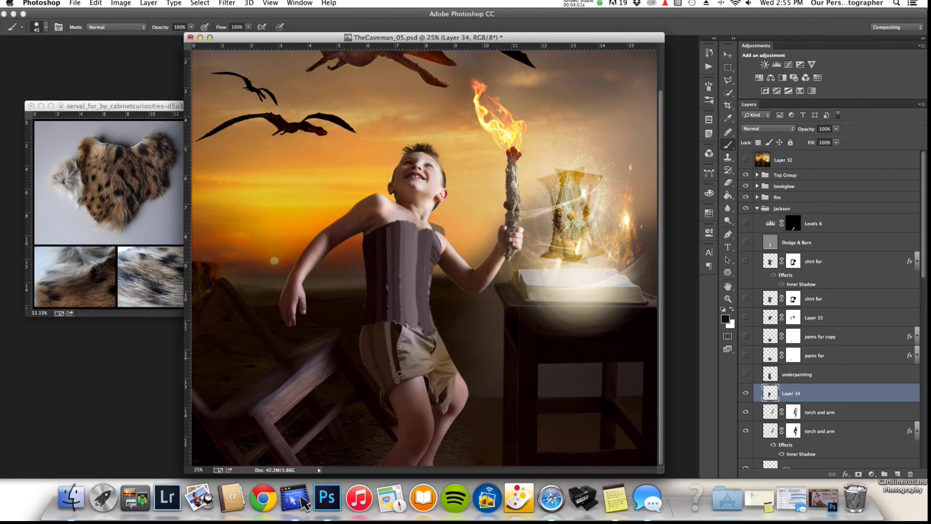
alt+click(406, 329)
drag(397, 319, 405, 380)
alt+click(407, 324)
drag(404, 324, 412, 377)
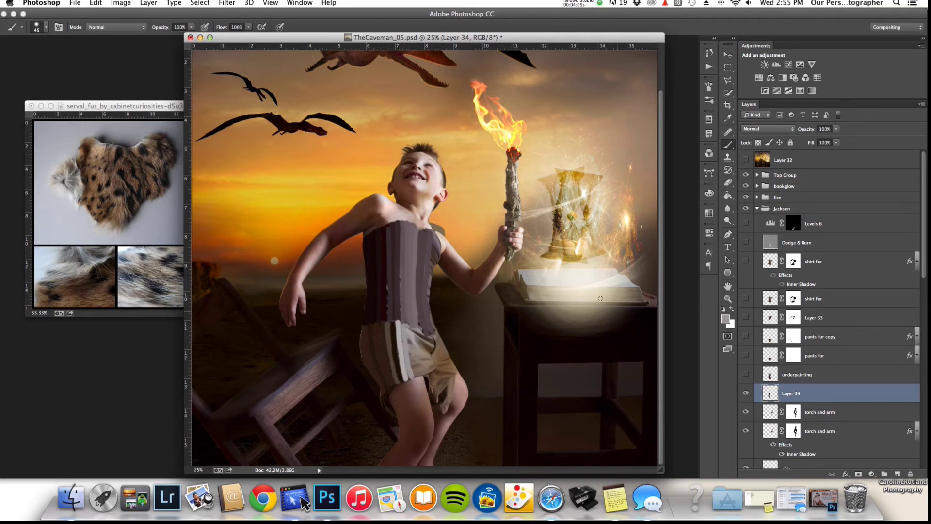
Hide Layer 34 and show the underpainting and pants fur layers
click(746, 393)
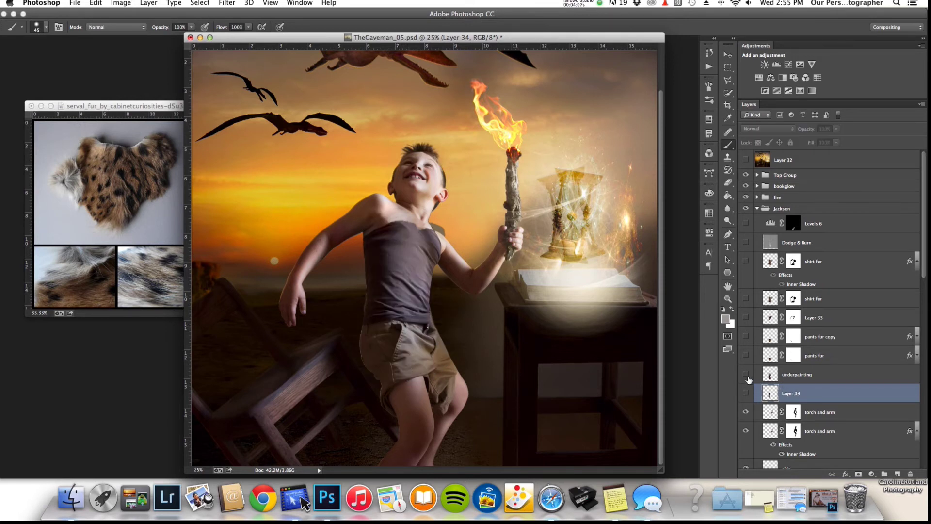
click(747, 375)
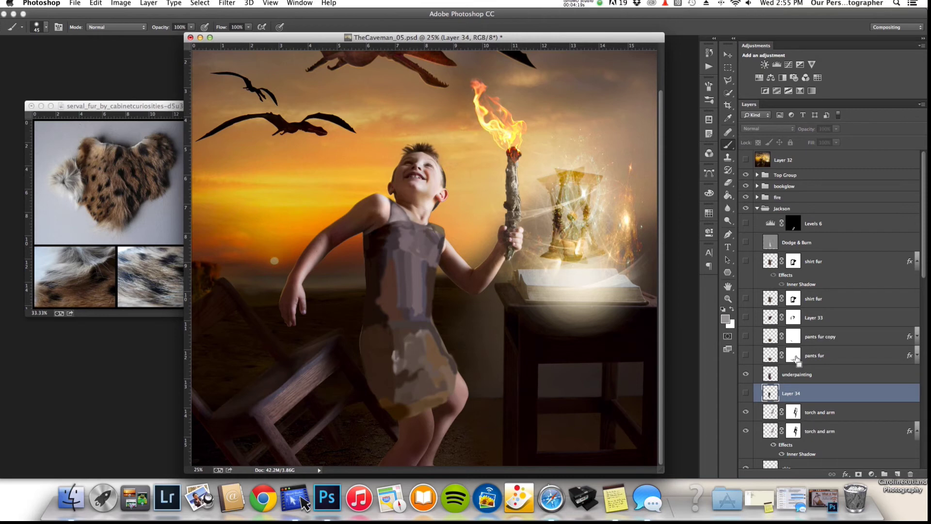
click(747, 356)
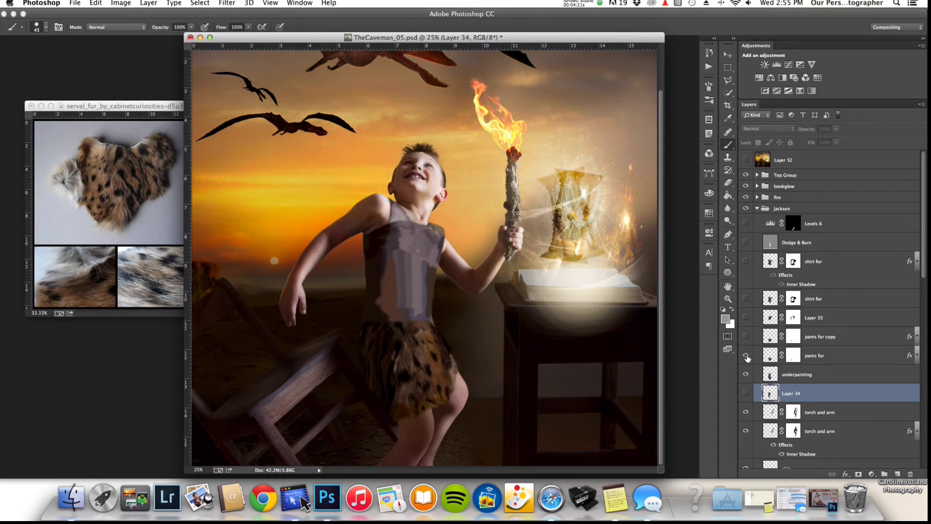
Try Normal blending on pants fur, then set it back to Overlay
click(819, 355)
click(769, 128)
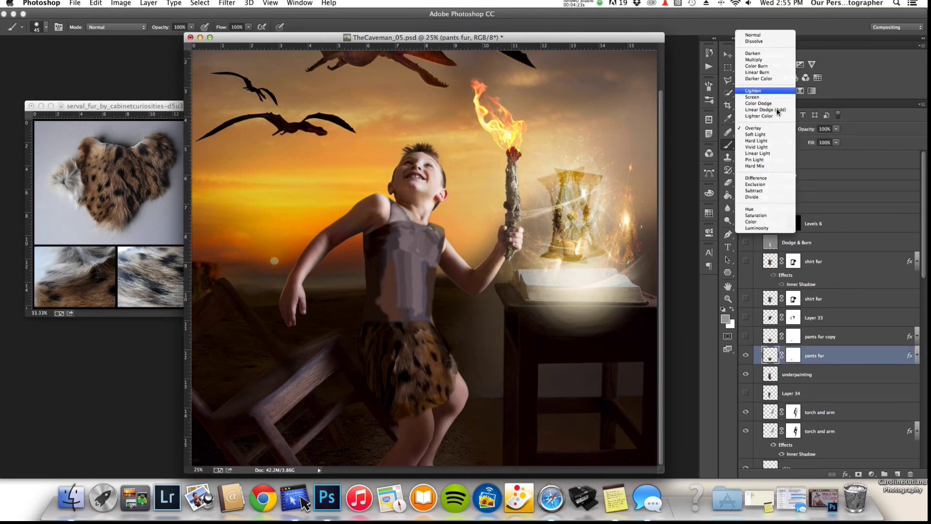
click(771, 36)
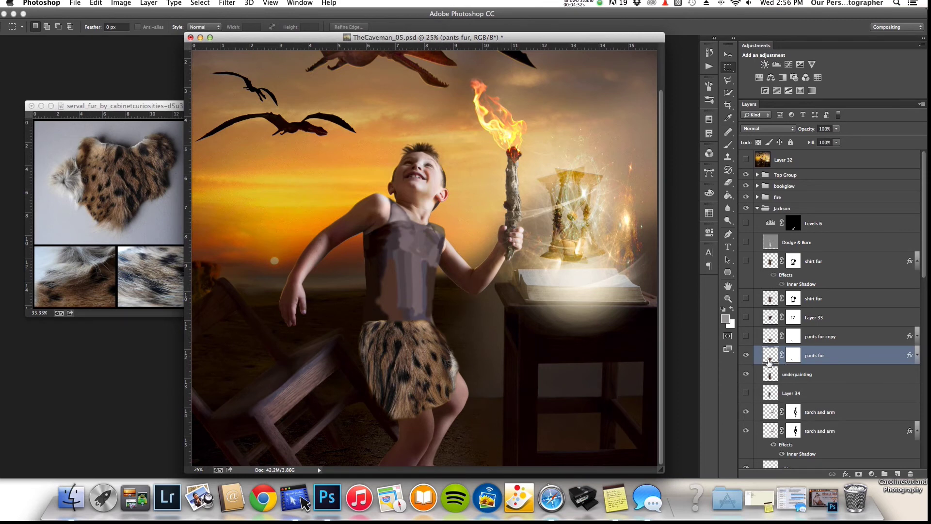
click(778, 129)
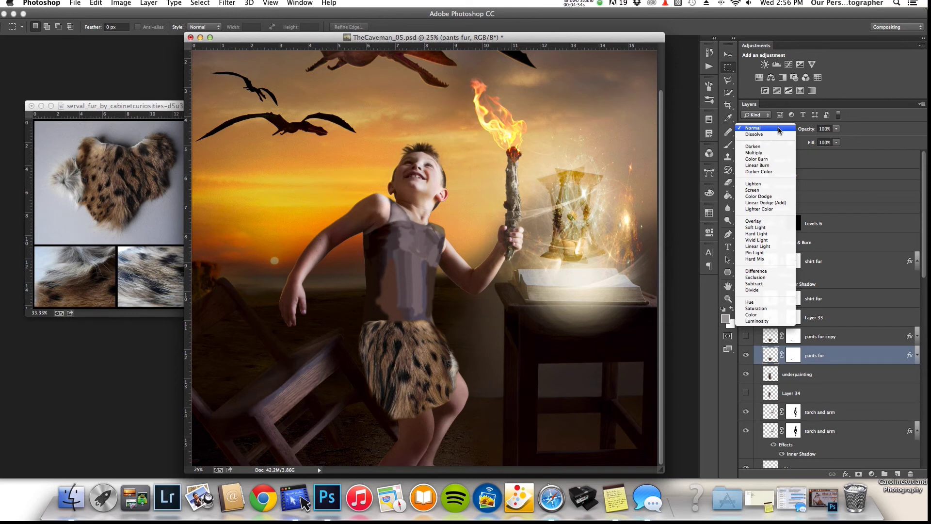
click(771, 222)
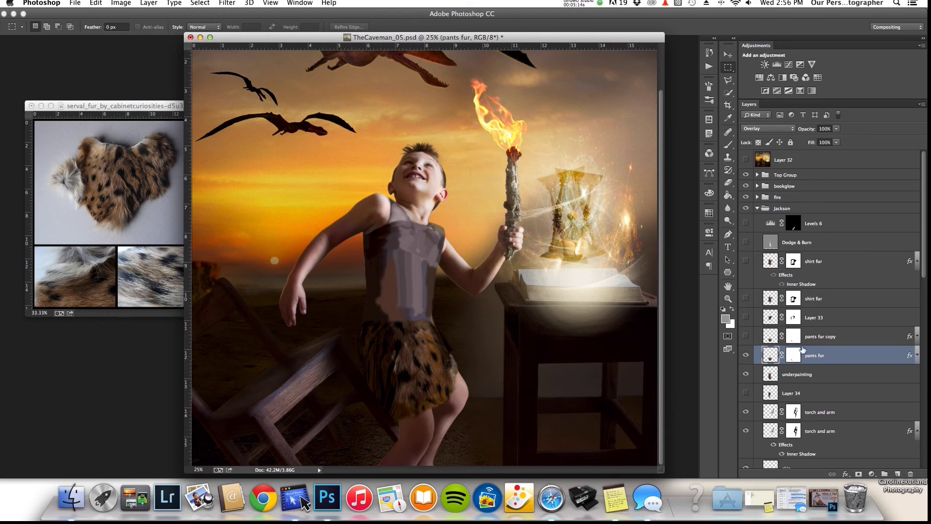
Show pants fur copy, delete Layer 33, and turn on both shirt fur layers
click(746, 336)
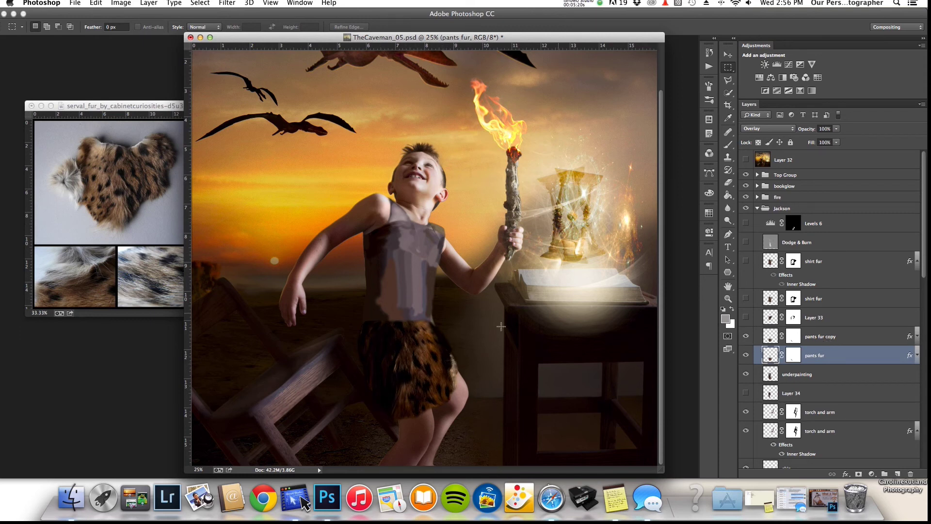
click(746, 317)
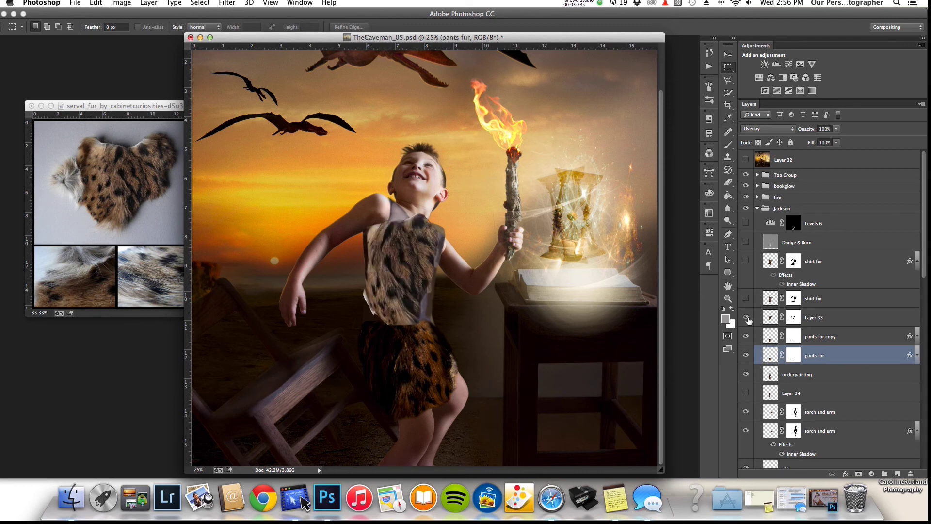
drag(788, 319, 910, 474)
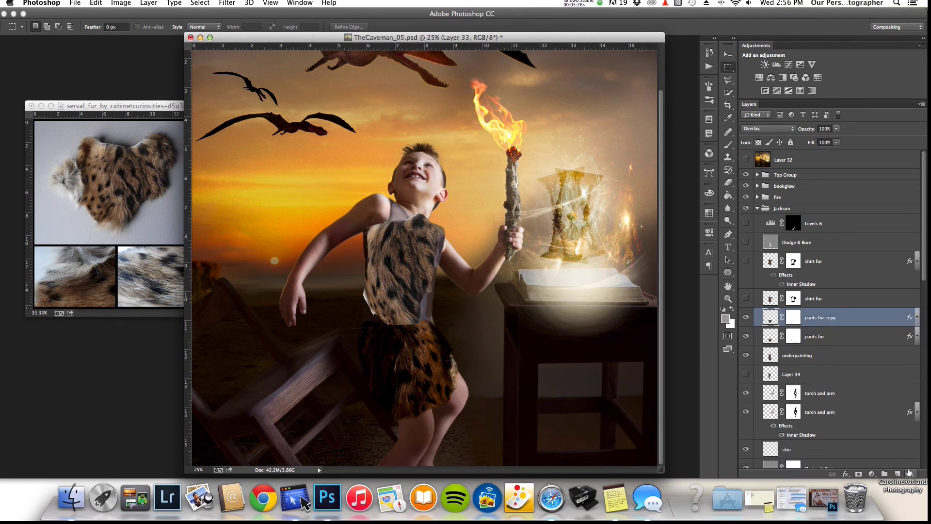
click(746, 299)
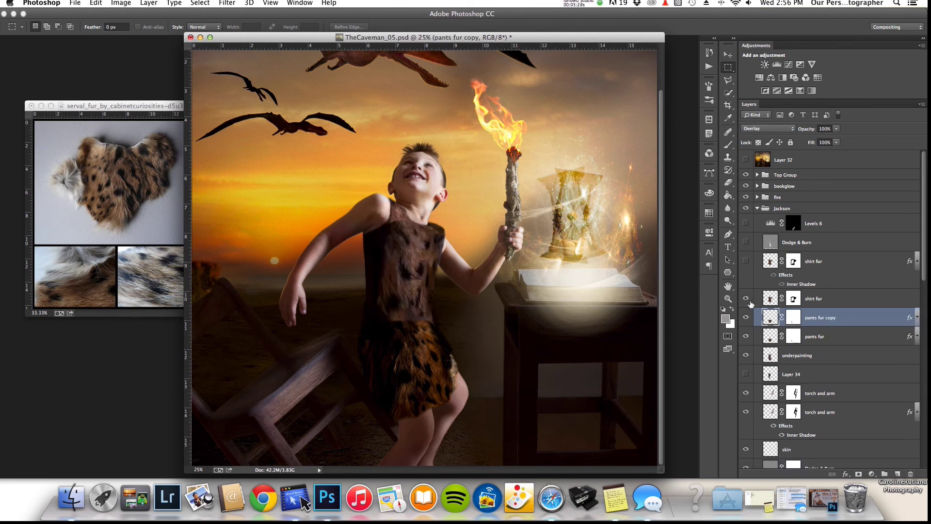
click(746, 261)
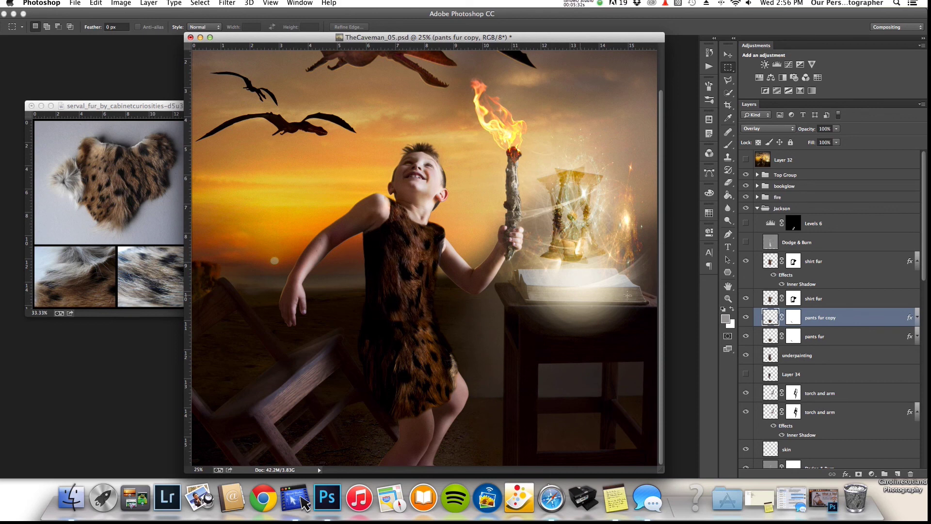